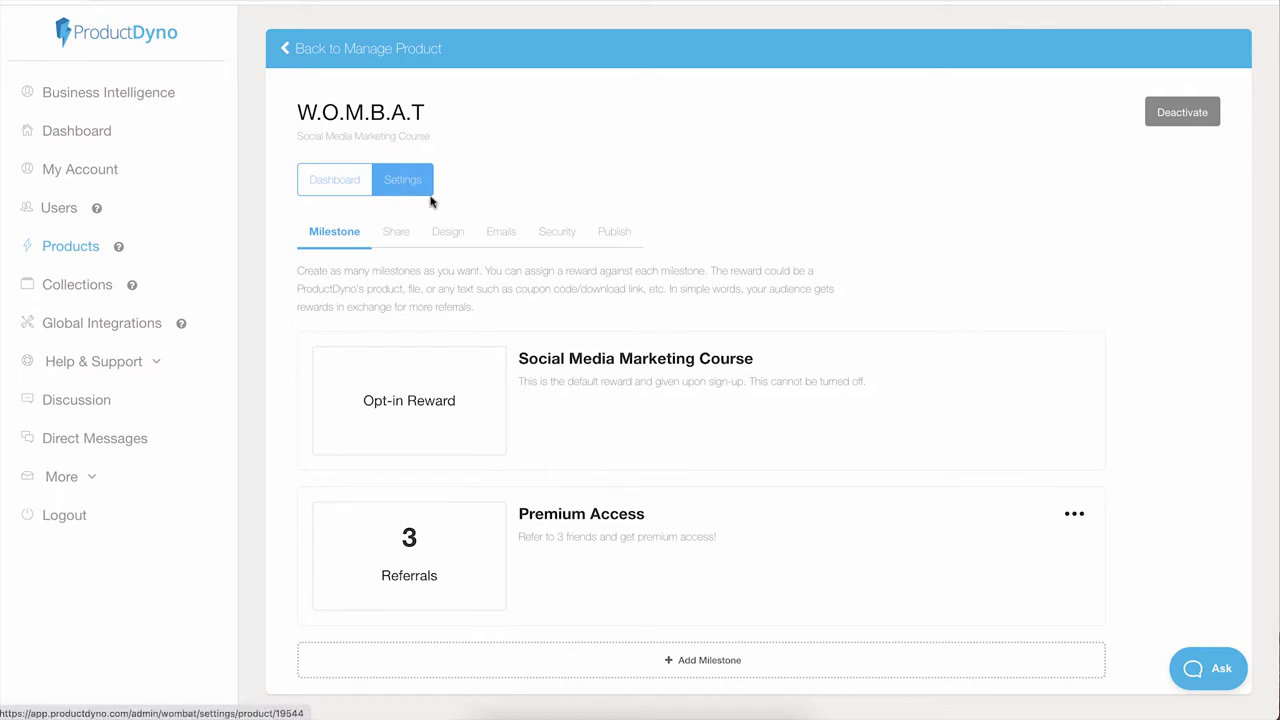
# - Open the Security tab of the W.O.M.B.A.T product settings
pyautogui.click(557, 238)
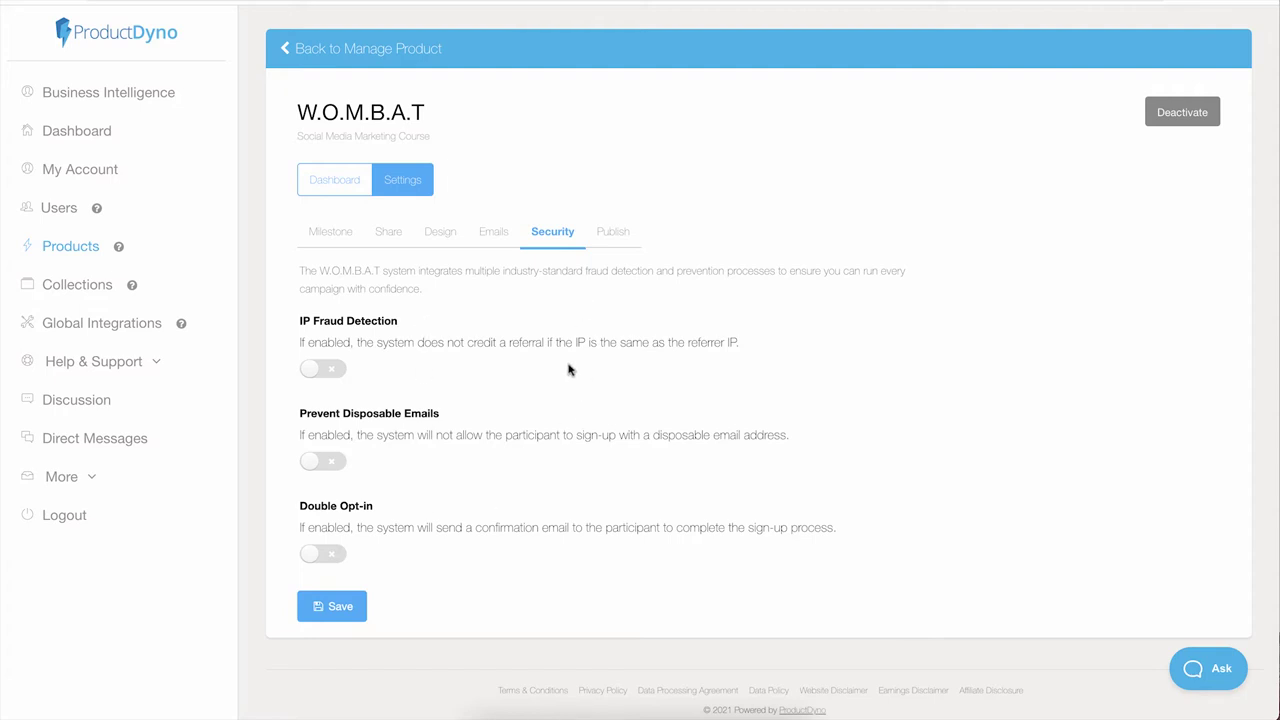
pyautogui.scroll(-1, 568, 370)
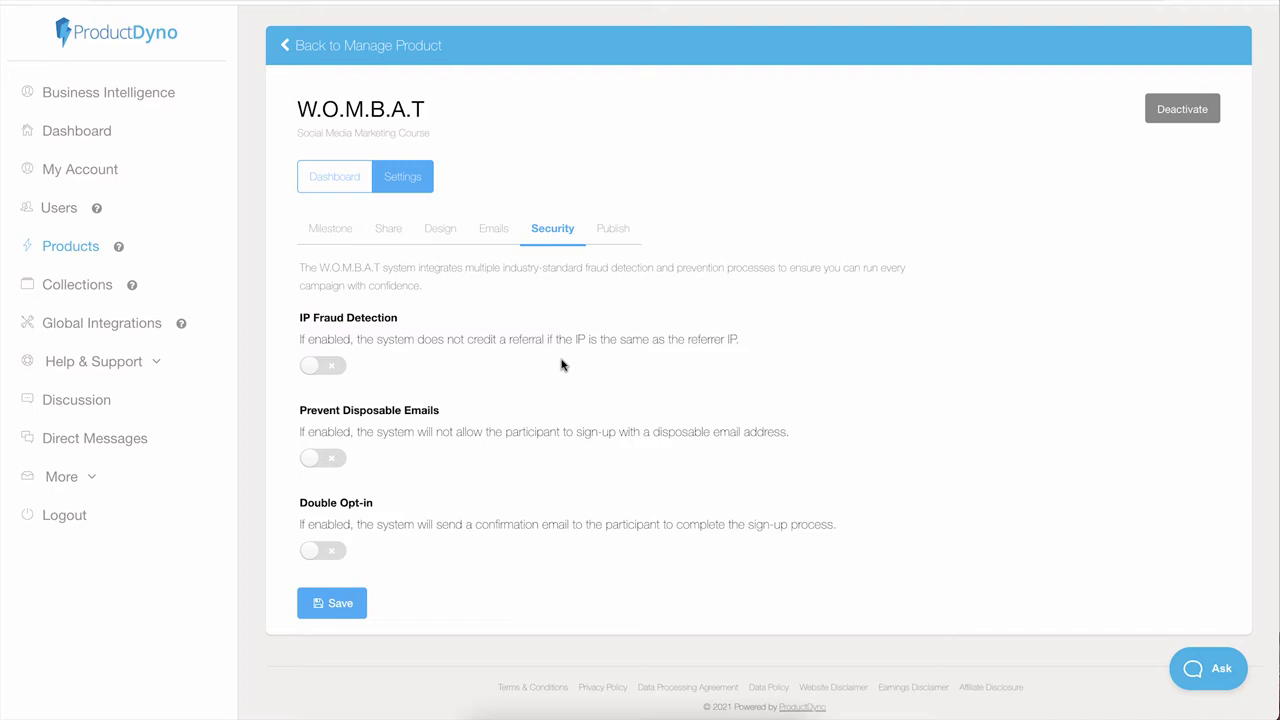
pyautogui.scroll(-1, 561, 365)
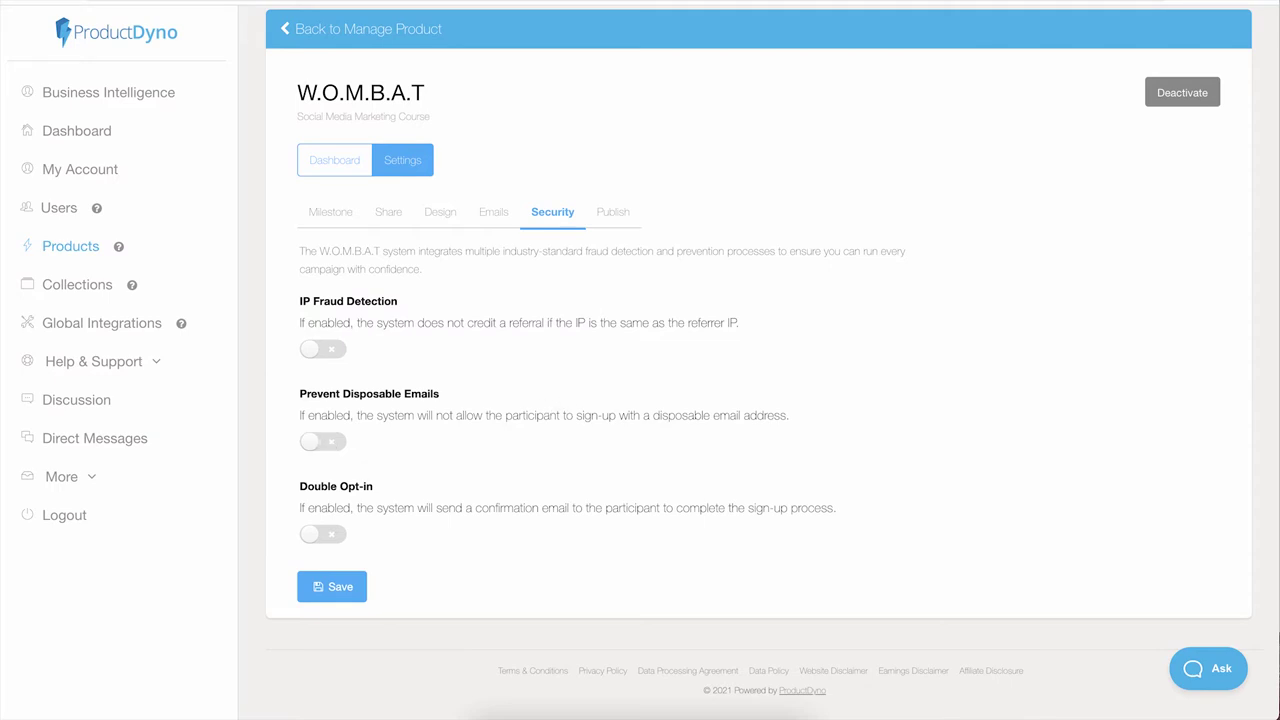
# - Turn on Prevent Disposable Emails and save the setting
pyautogui.click(333, 445)
pyautogui.click(326, 589)
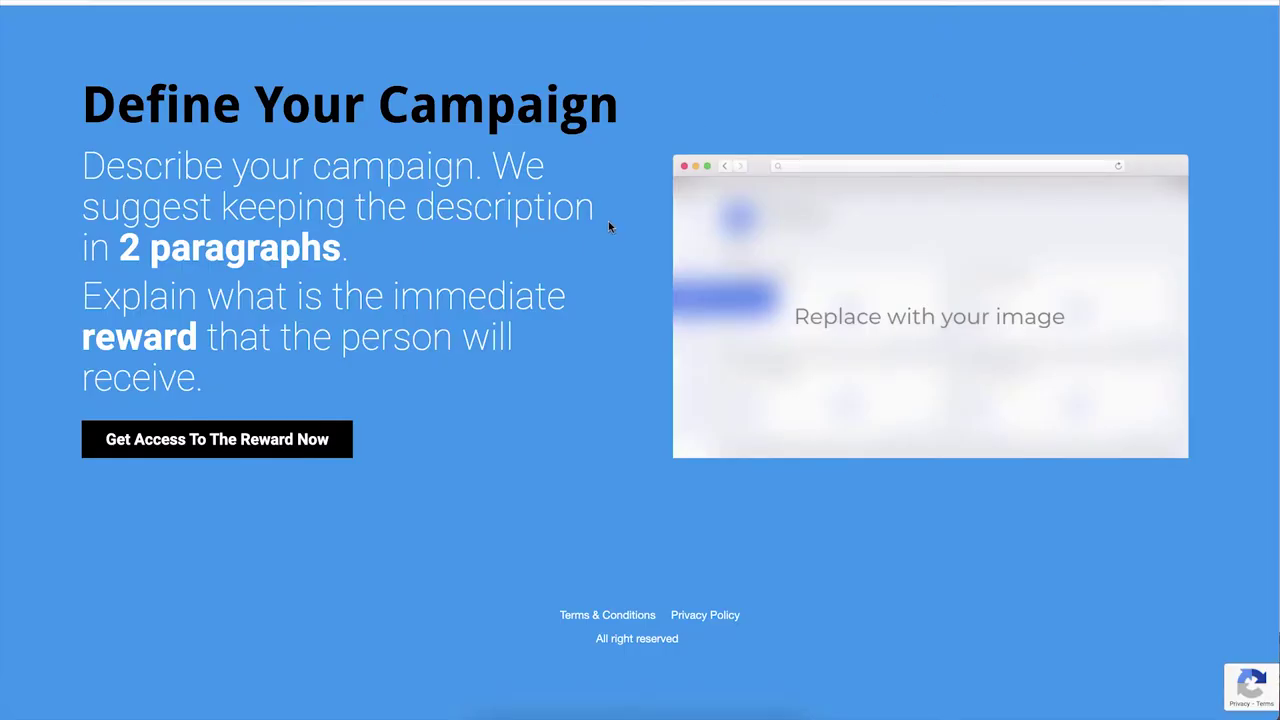
pyautogui.click(217, 440)
pyautogui.click(514, 277)
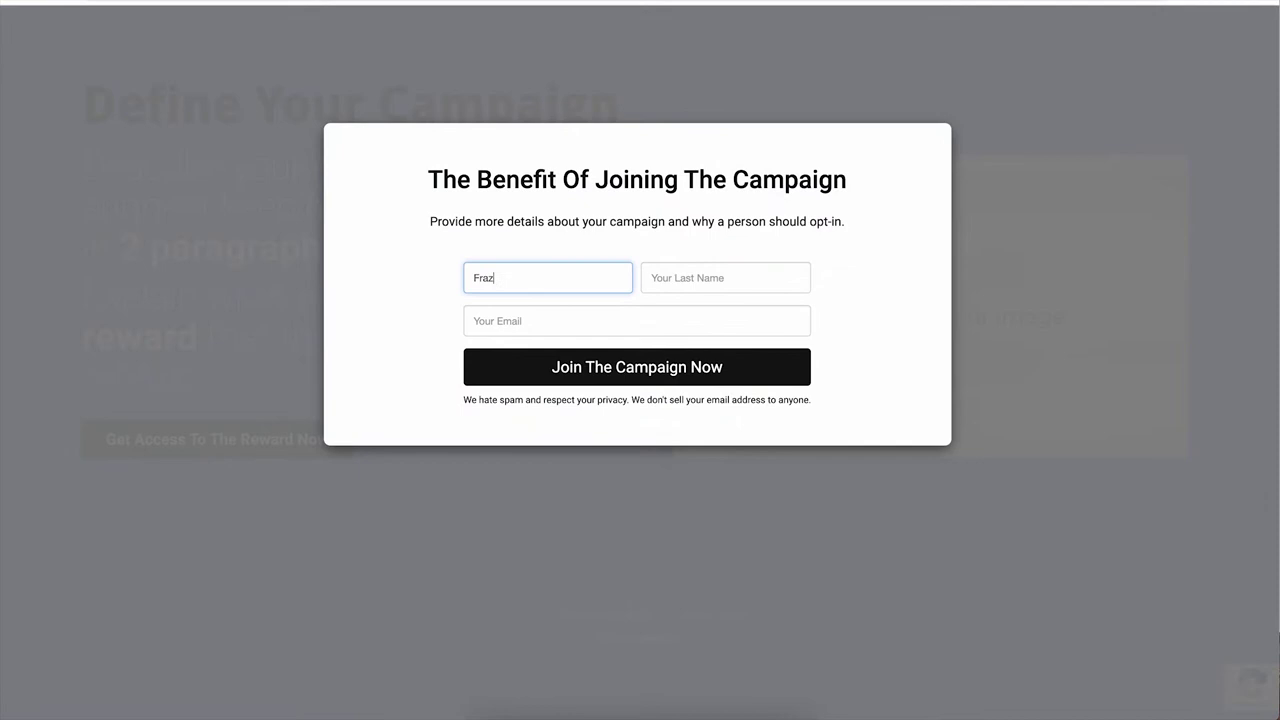
pyautogui.press('Tab')
pyautogui.press('Tab')
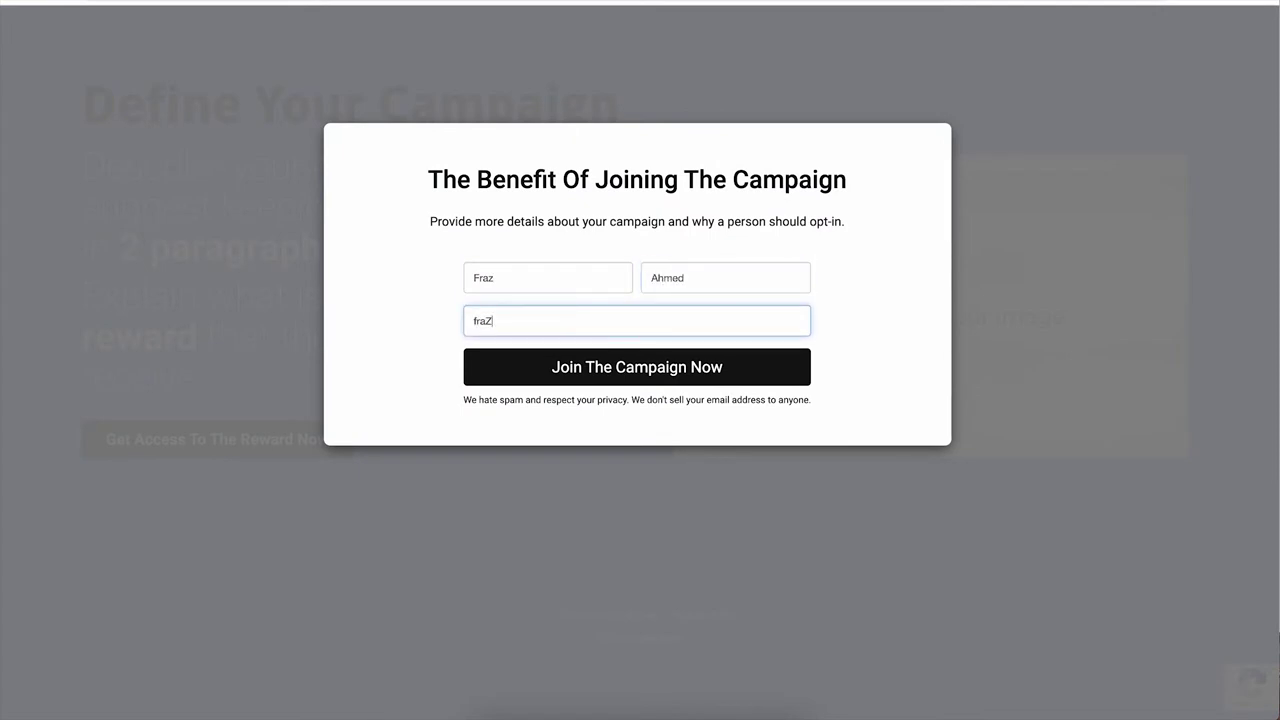
pyautogui.click(408, 320)
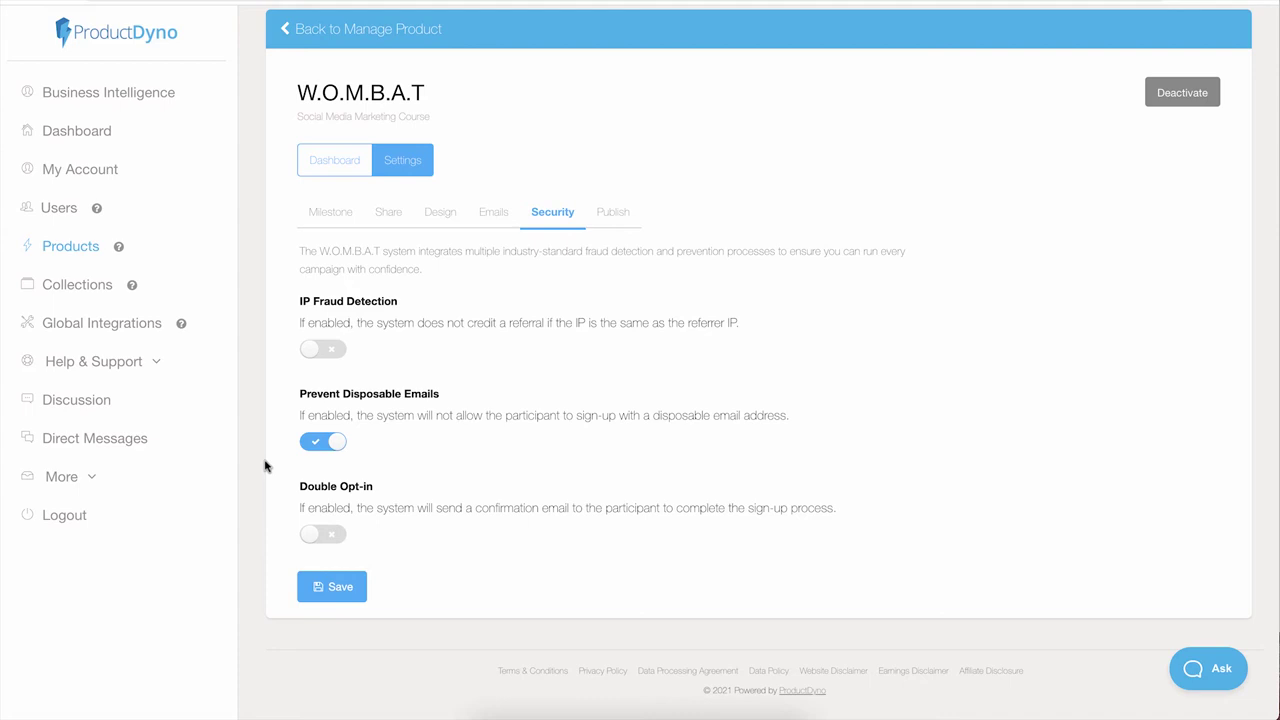
# - Enable Double Opt-in, review its 'Only A Step Away...' confirmation message, and save
pyautogui.click(332, 534)
pyautogui.scroll(-2, 334, 531)
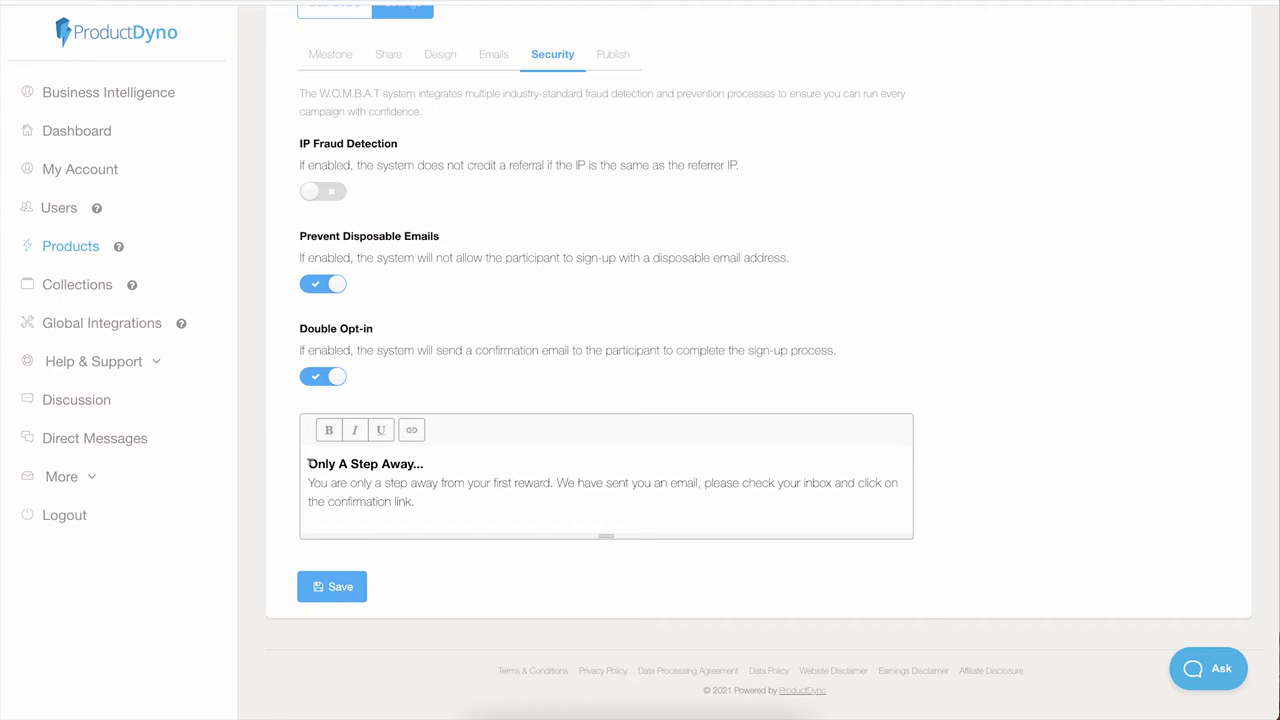
pyautogui.moveTo(309, 462); pyautogui.dragTo(443, 503)
pyautogui.click(480, 485)
pyautogui.click(337, 593)
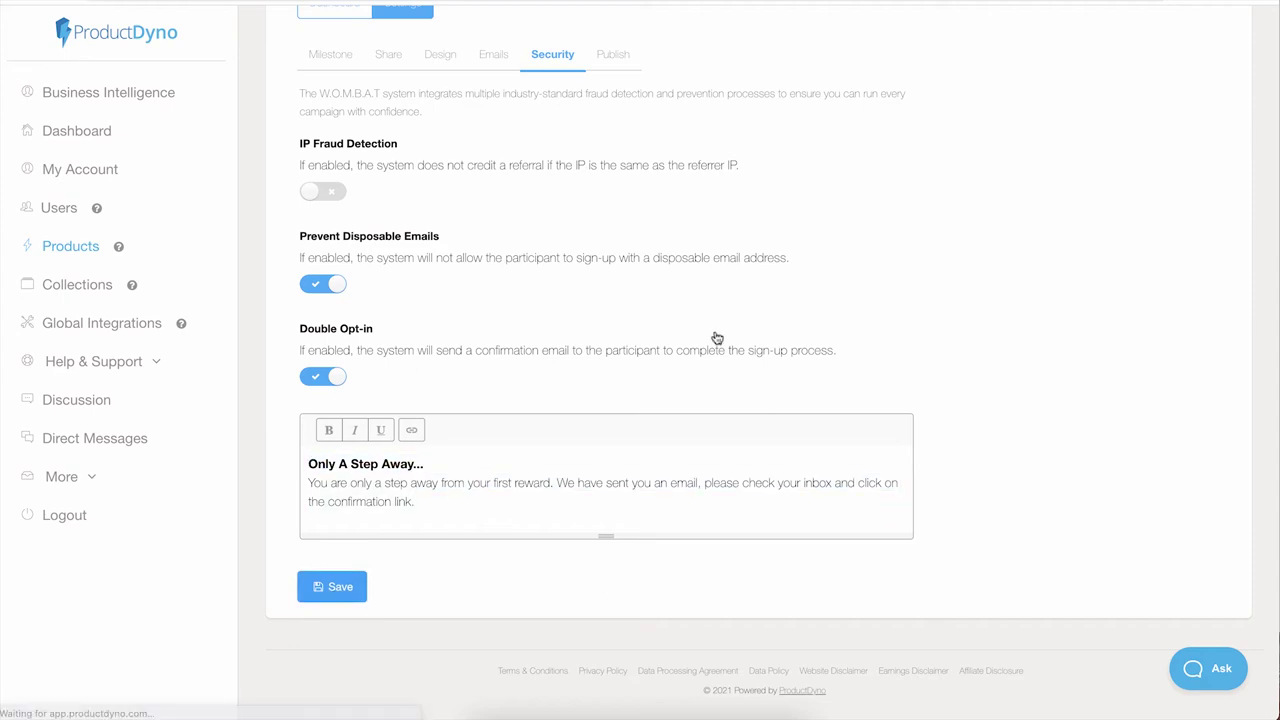
# - Review the Double Opt-In confirmation email under Emails, then return to Security
pyautogui.click(497, 289)
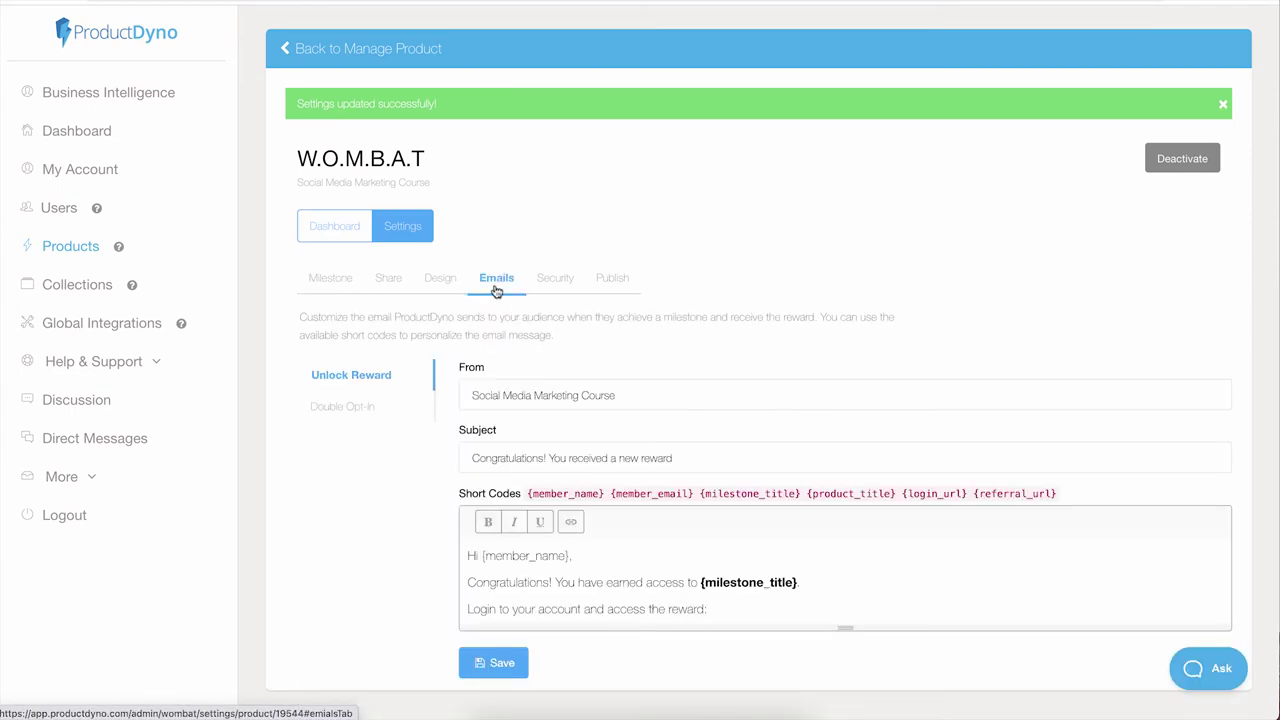
pyautogui.click(345, 410)
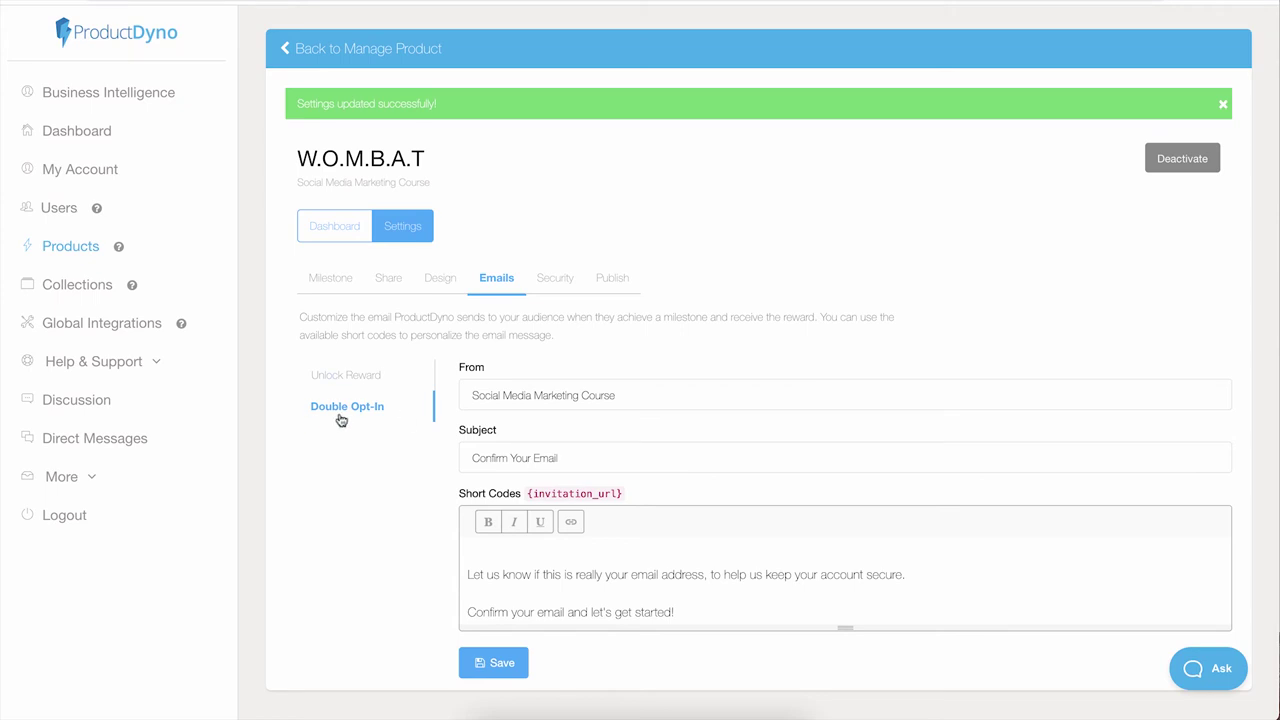
pyautogui.click(555, 278)
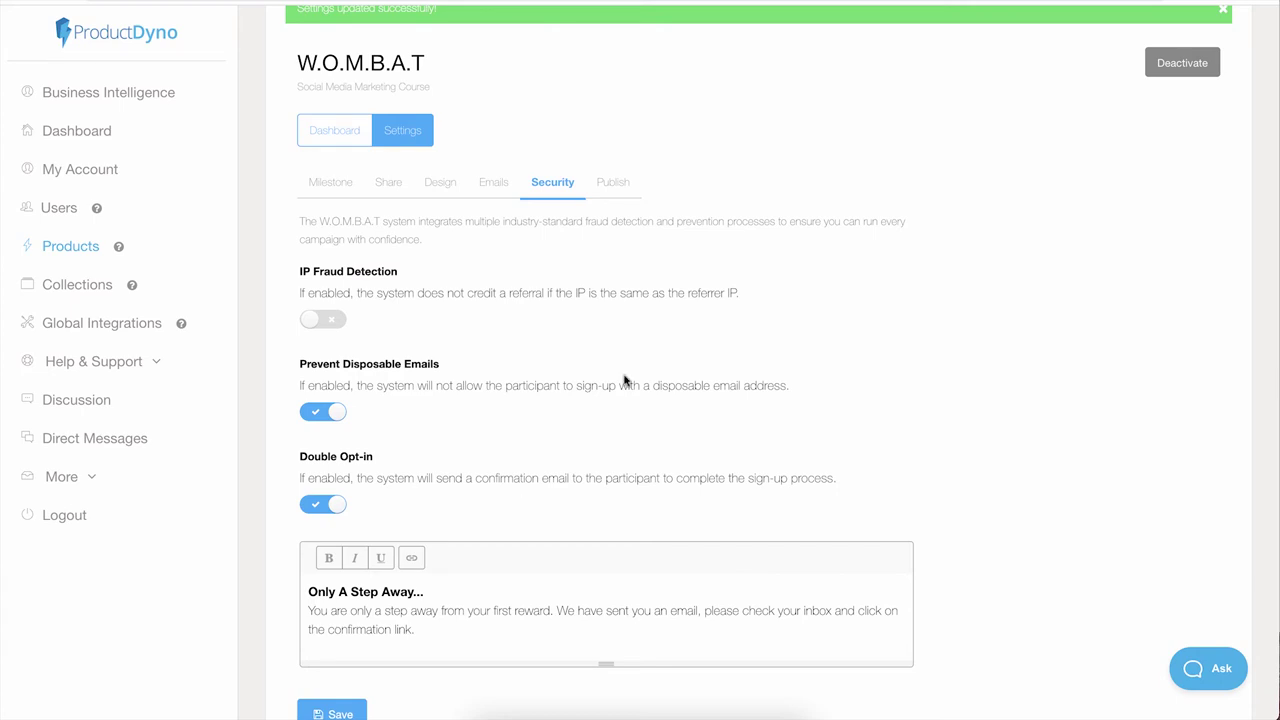
# - Open Restricted IPs / Emails from the More sidebar section to check the list
pyautogui.click(91, 480)
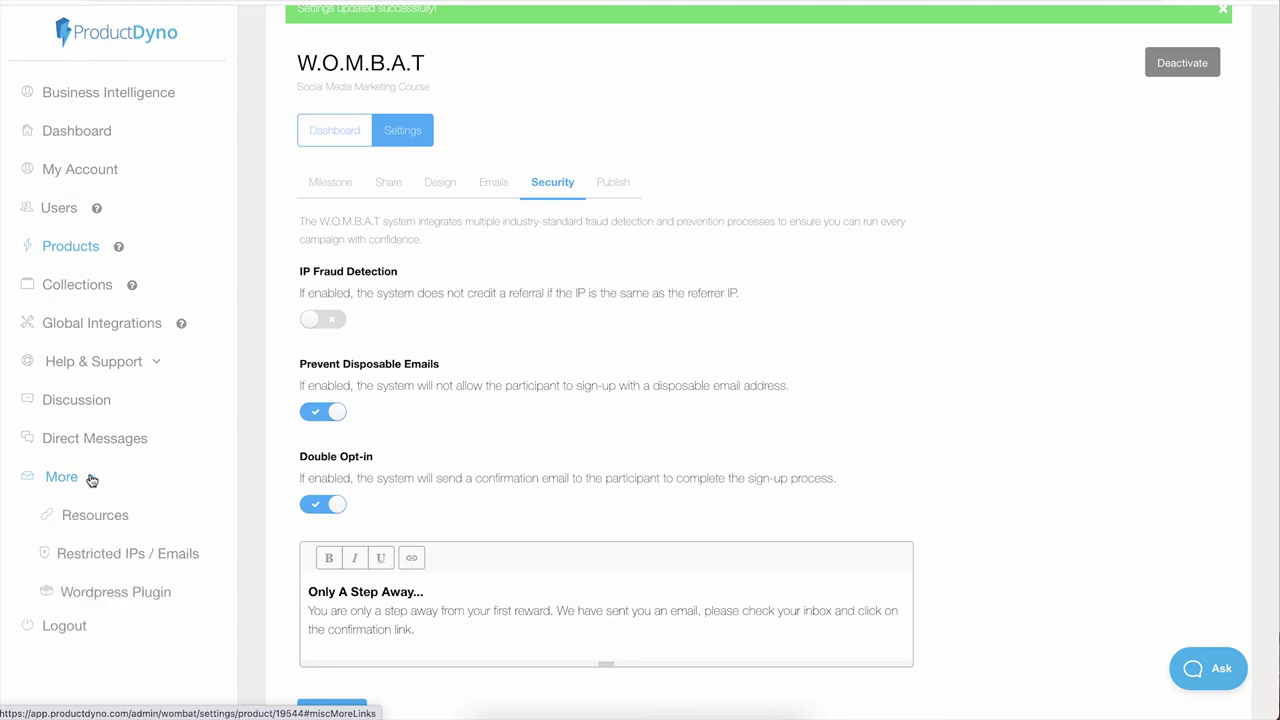
pyautogui.click(89, 562)
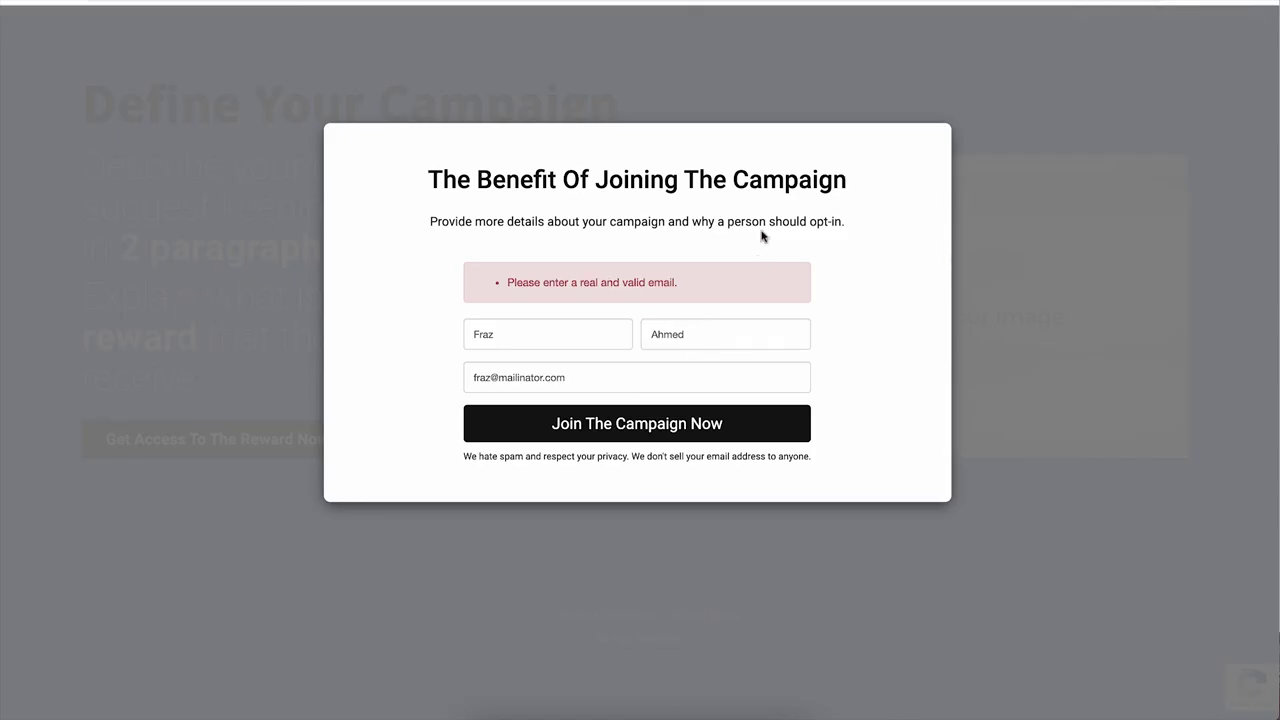
pyautogui.hotkey('ctrl', 'r')
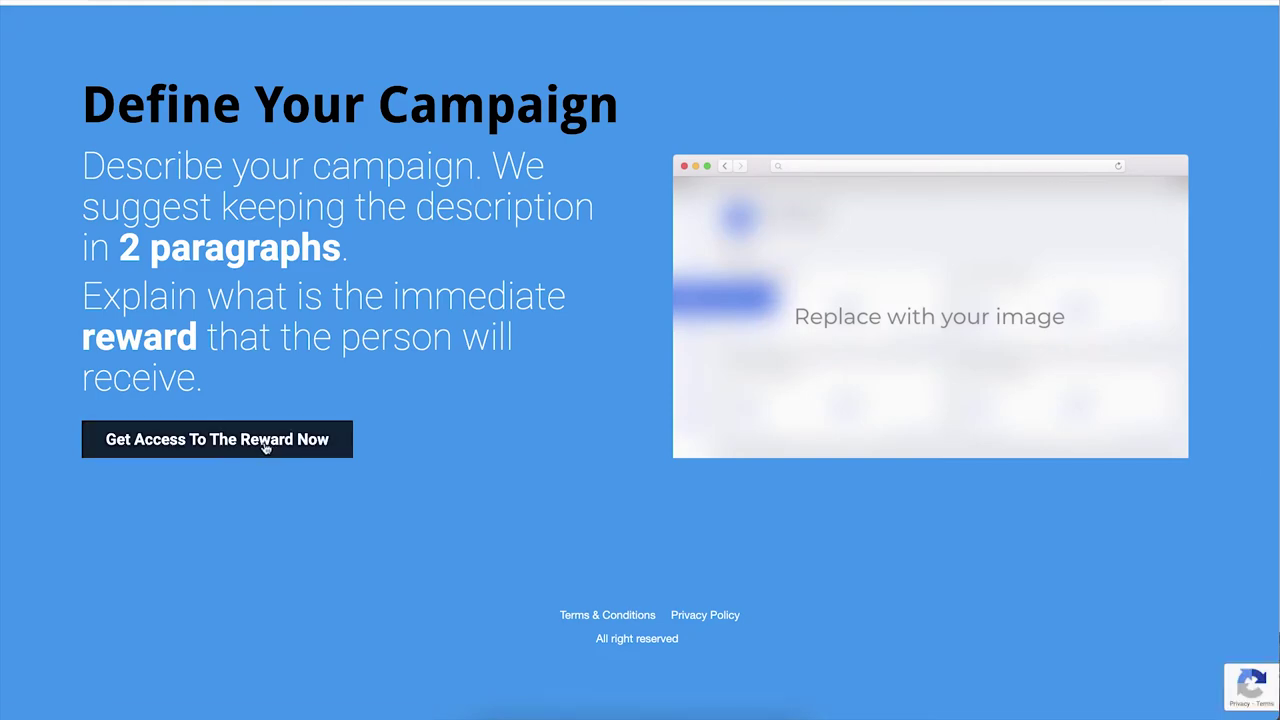
pyautogui.click(265, 448)
pyautogui.click(616, 272)
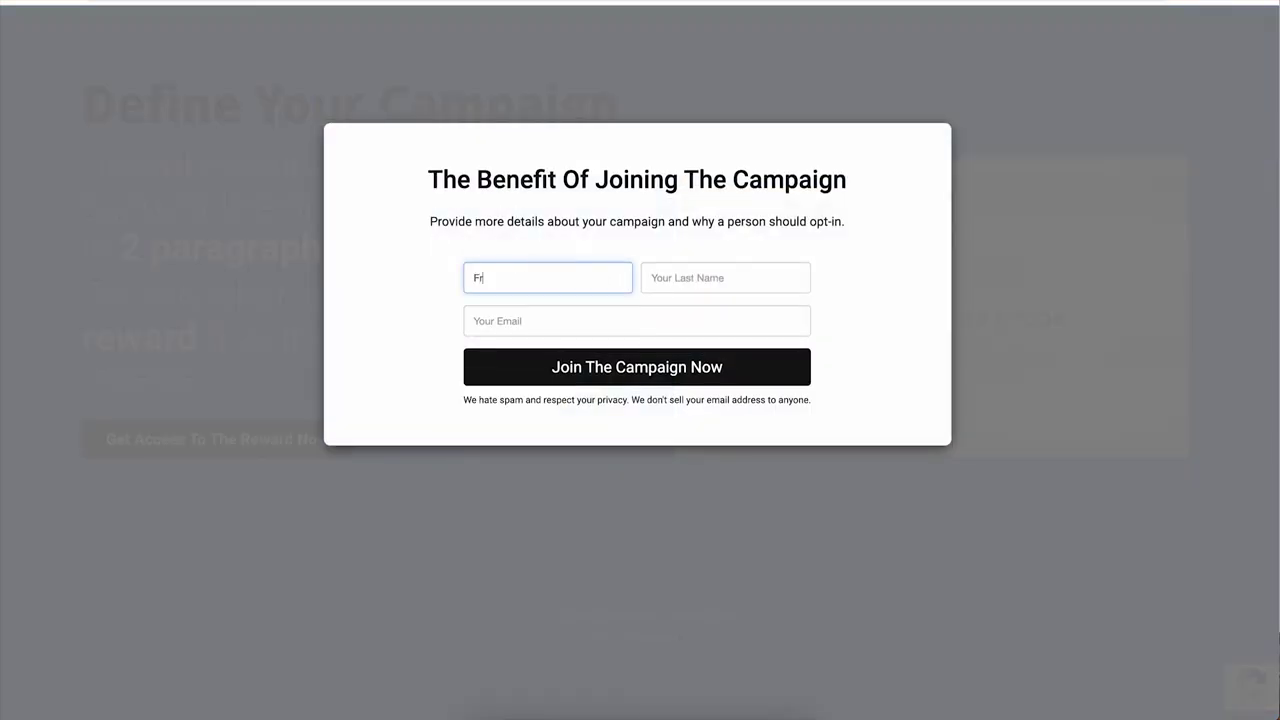
pyautogui.press('Tab')
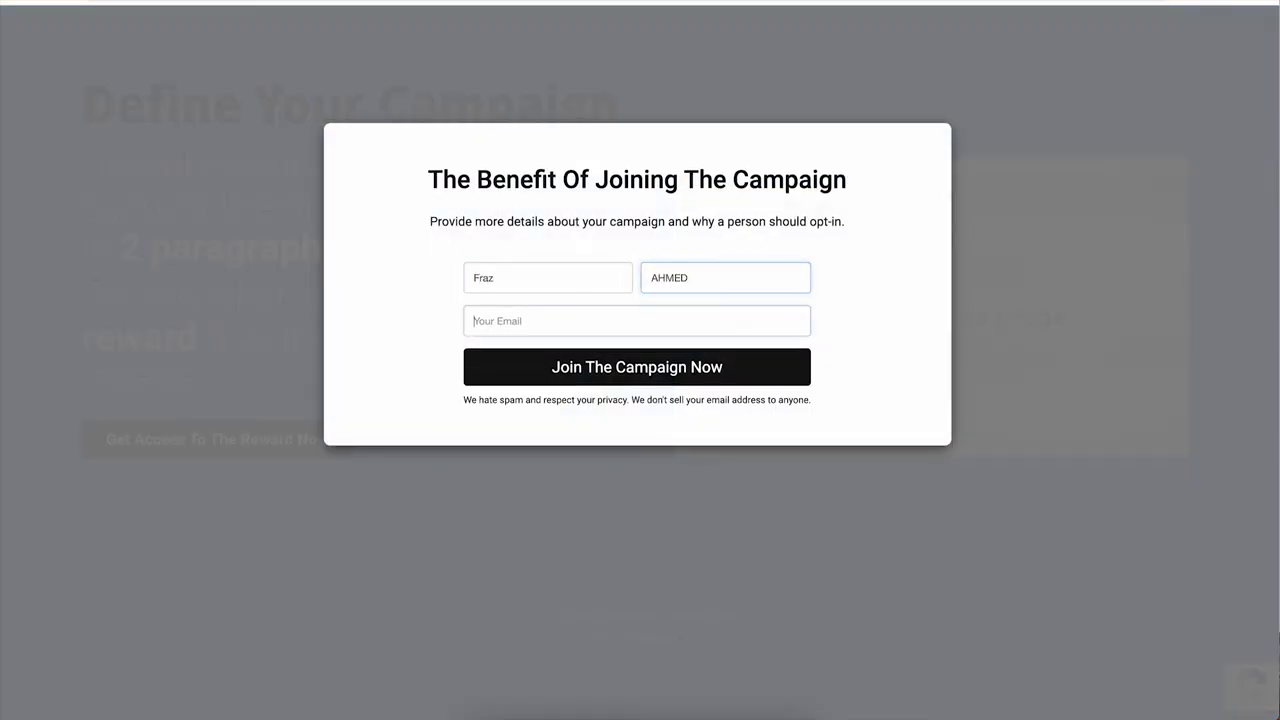
pyautogui.press('Tab')
pyautogui.doubleClick(689, 267)
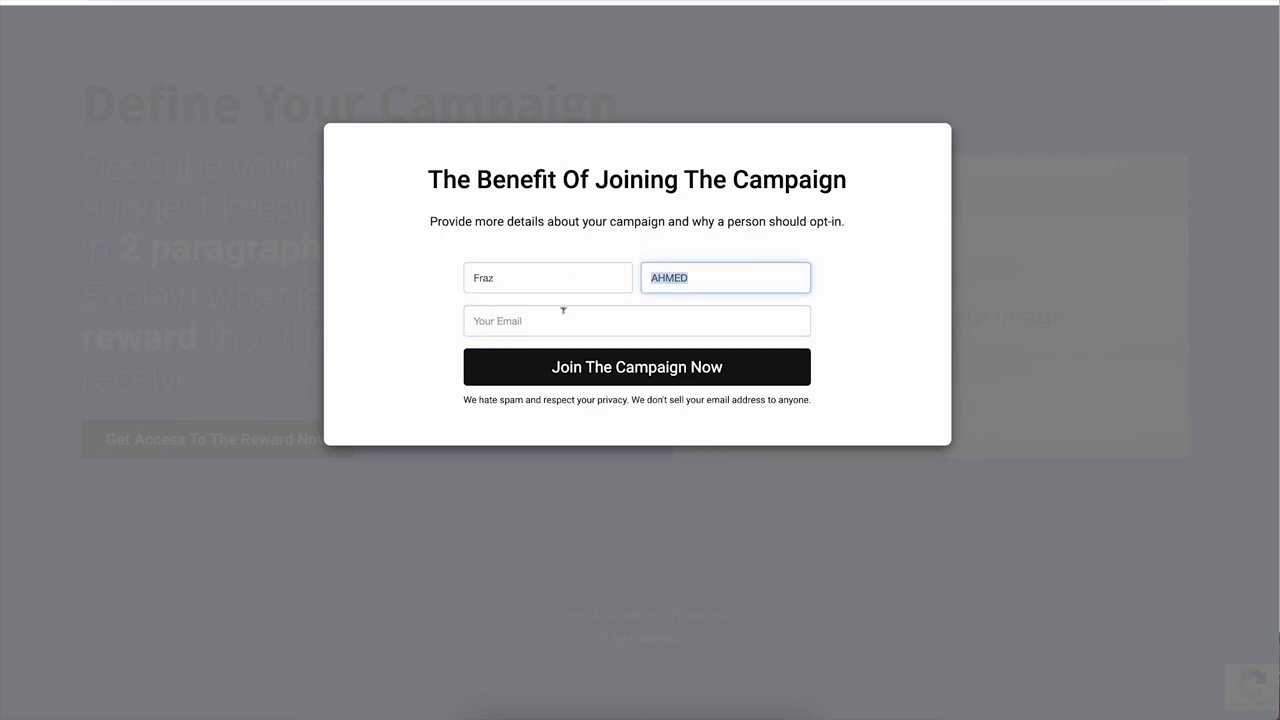
pyautogui.click(563, 310)
pyautogui.write('asjdhasdhaskd')
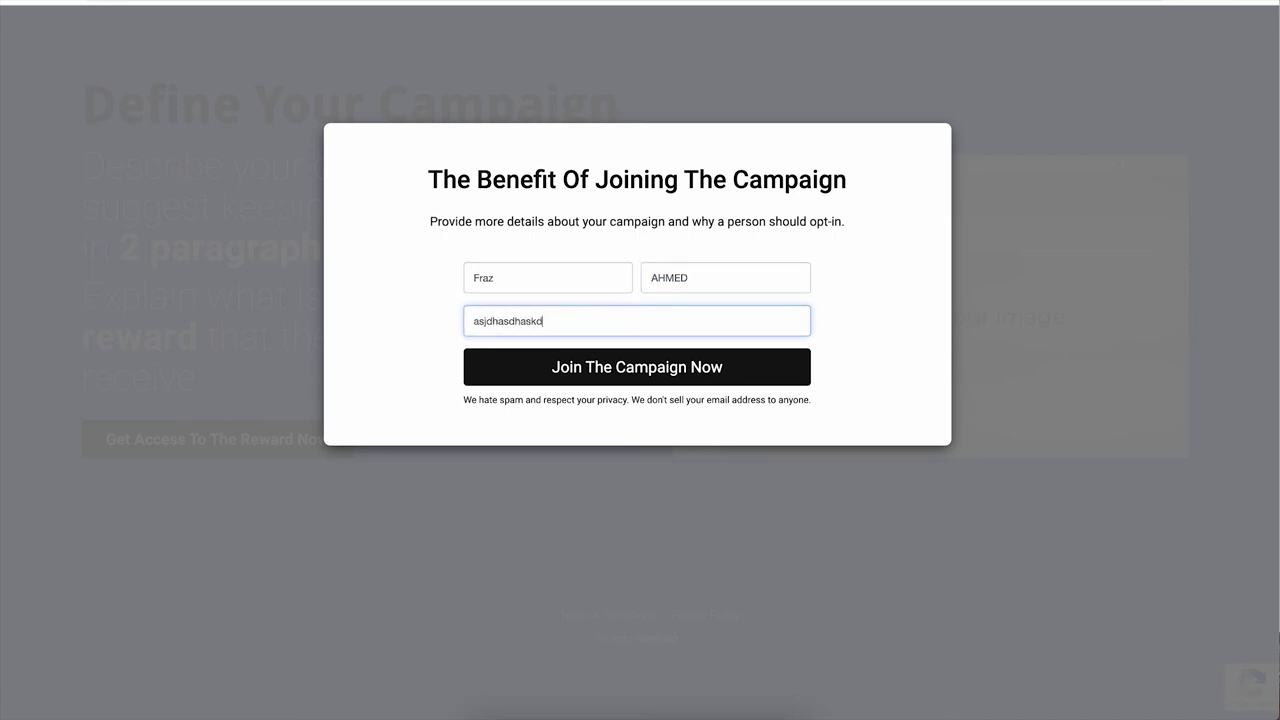
pyautogui.write('@absdjkhasdkjhas.com')
pyautogui.click(632, 368)
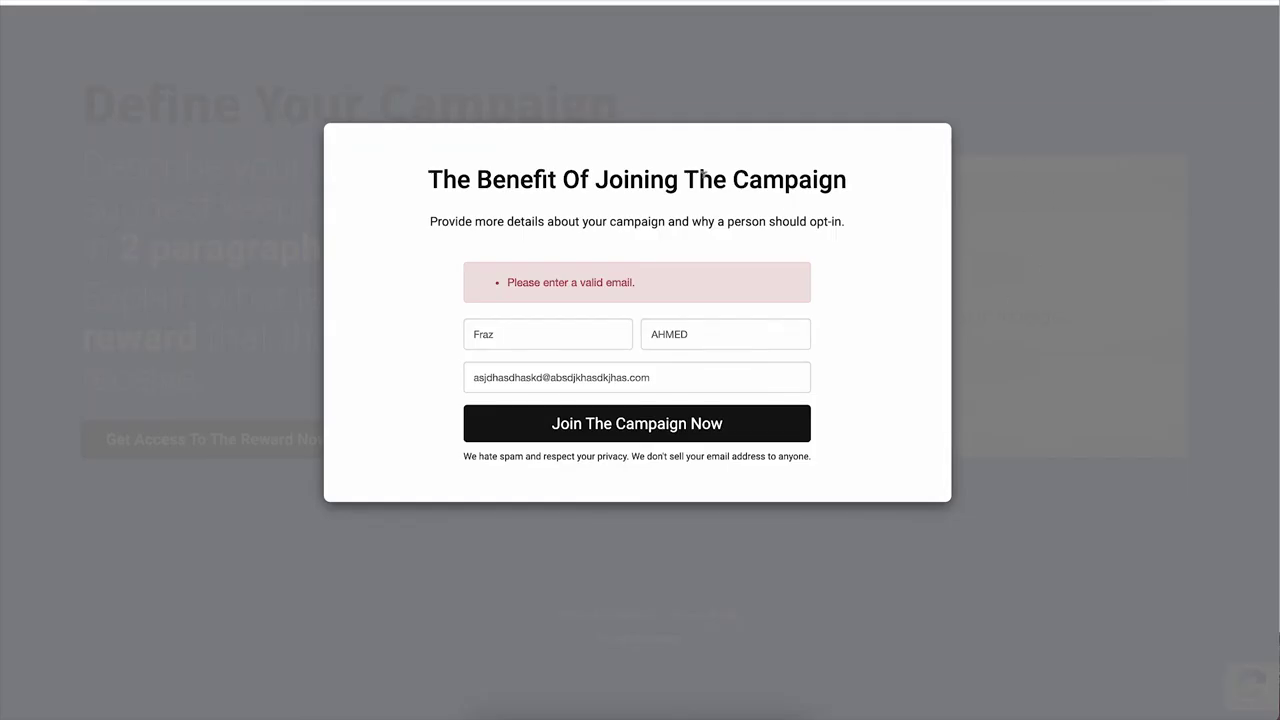
pyautogui.hotkey('ctrl', 'r')
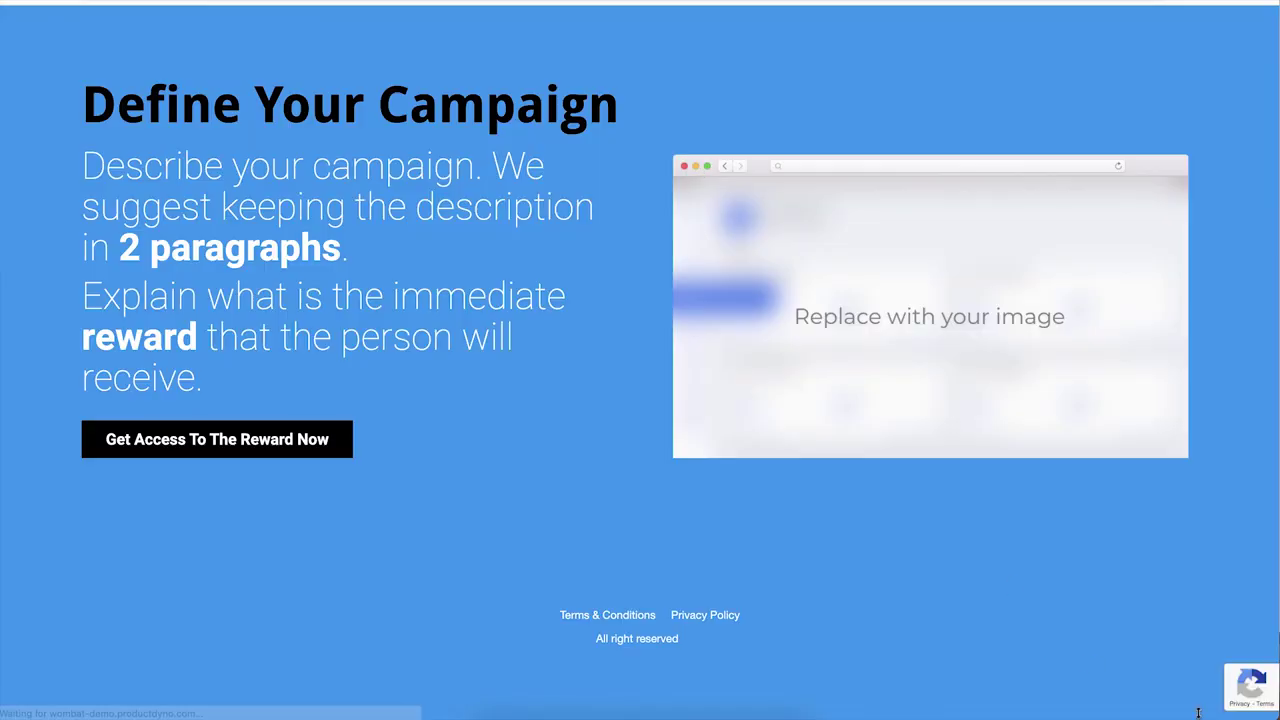